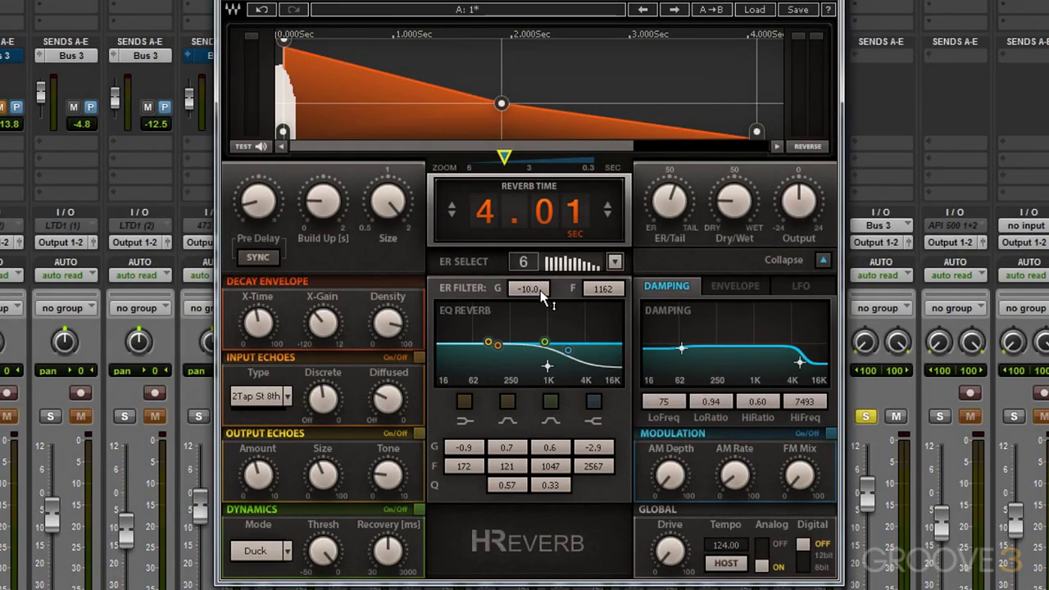
Set the ER filter gain to -13.0 dB and its frequency to 1000 Hz.
{"action": "left_click", "coordinate": [540, 289]}
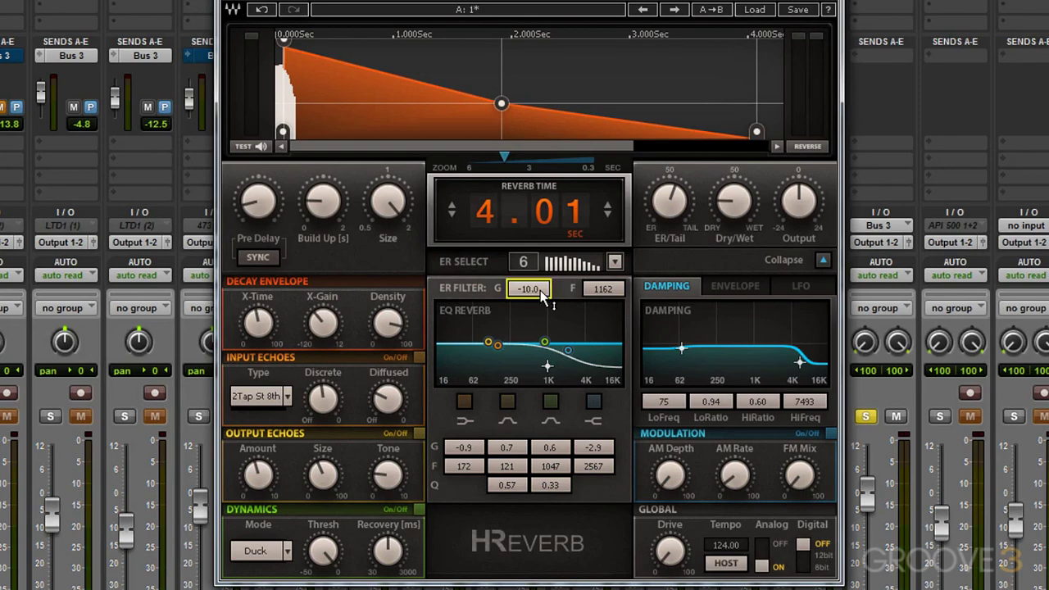
{"action": "left_click_drag", "start_coordinate": [541, 293], "coordinate": [542, 201]}
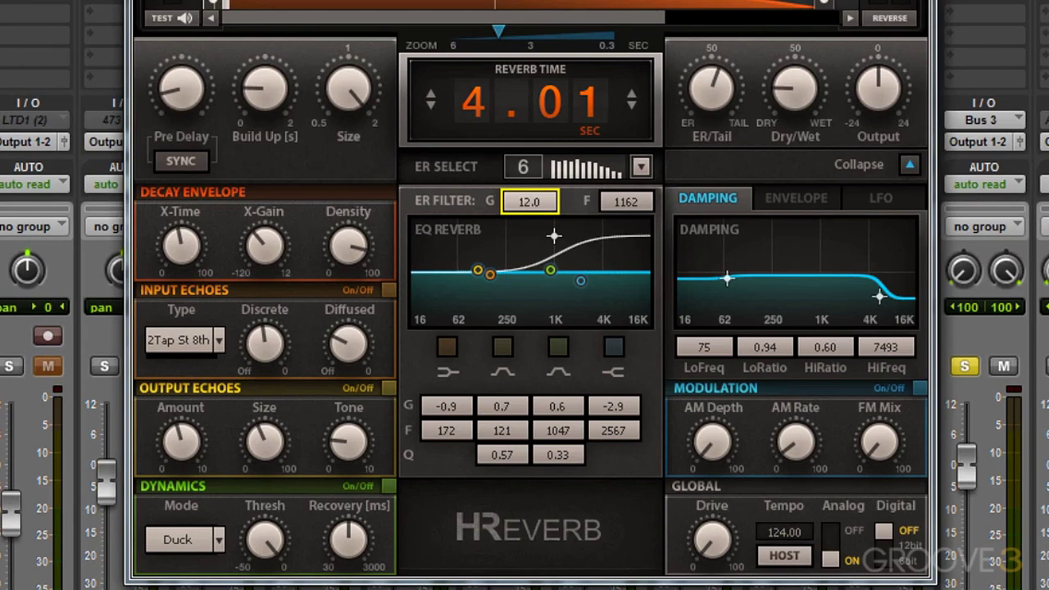
{"action": "left_click_drag", "start_coordinate": [554, 236], "coordinate": [553, 304]}
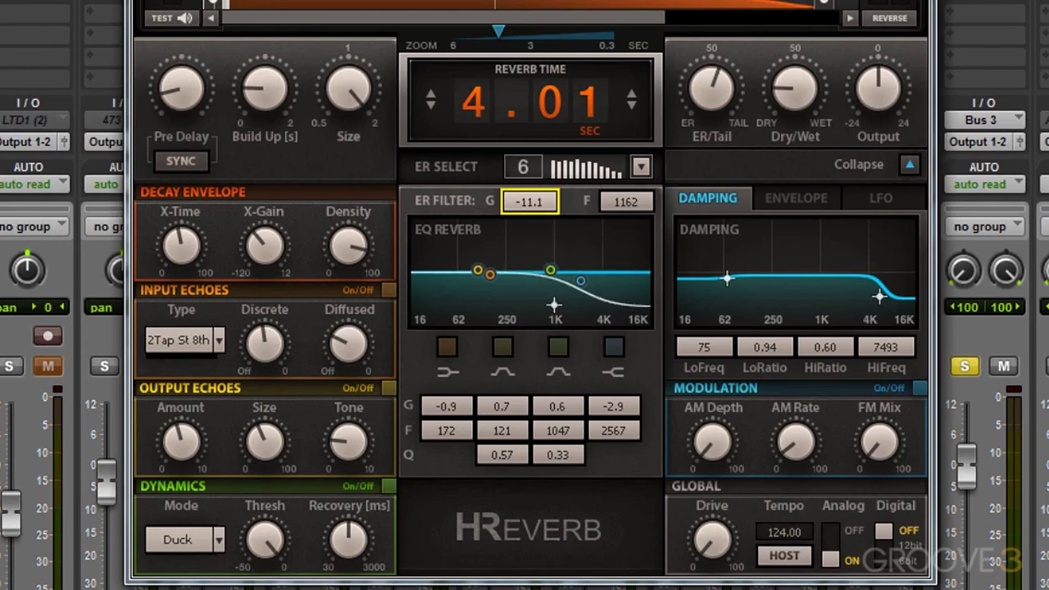
{"action": "left_click", "coordinate": [622, 206]}
{"action": "left_click_drag", "start_coordinate": [623, 207], "coordinate": [622, 155]}
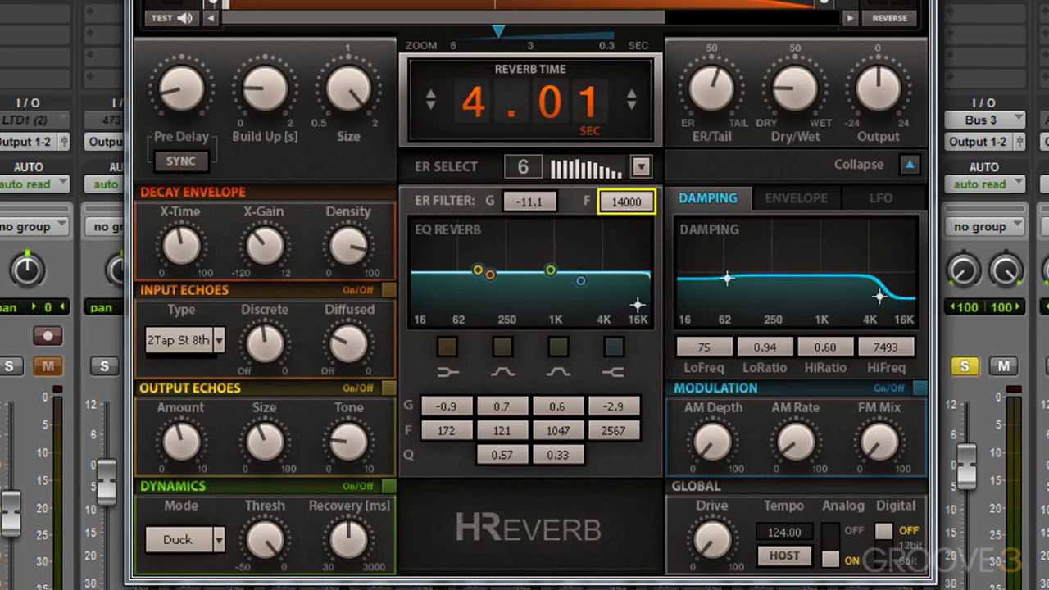
{"action": "left_click_drag", "start_coordinate": [623, 155], "coordinate": [623, 211]}
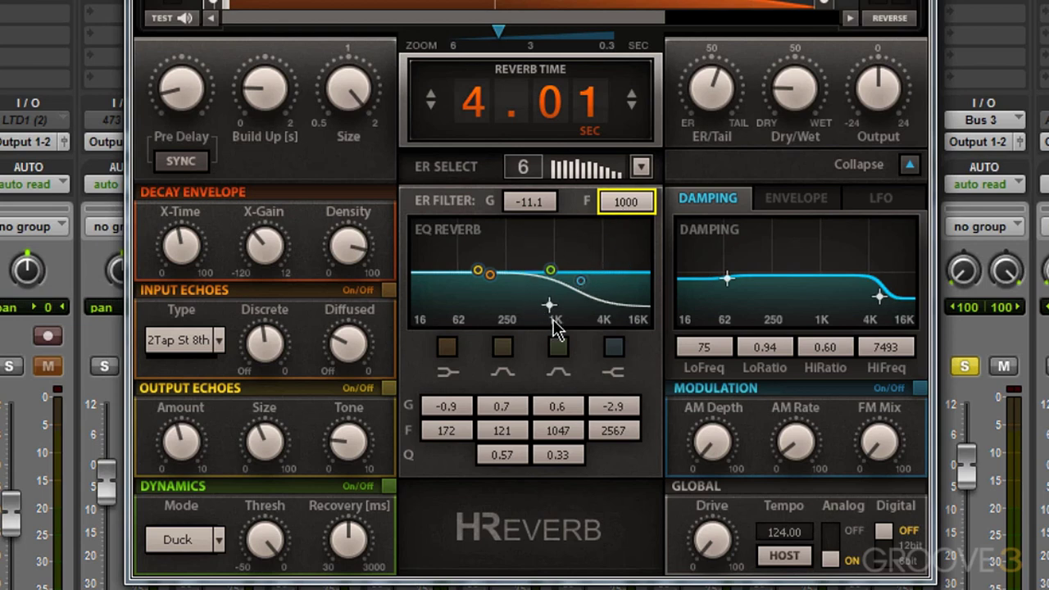
{"action": "left_click_drag", "start_coordinate": [548, 305], "coordinate": [571, 252]}
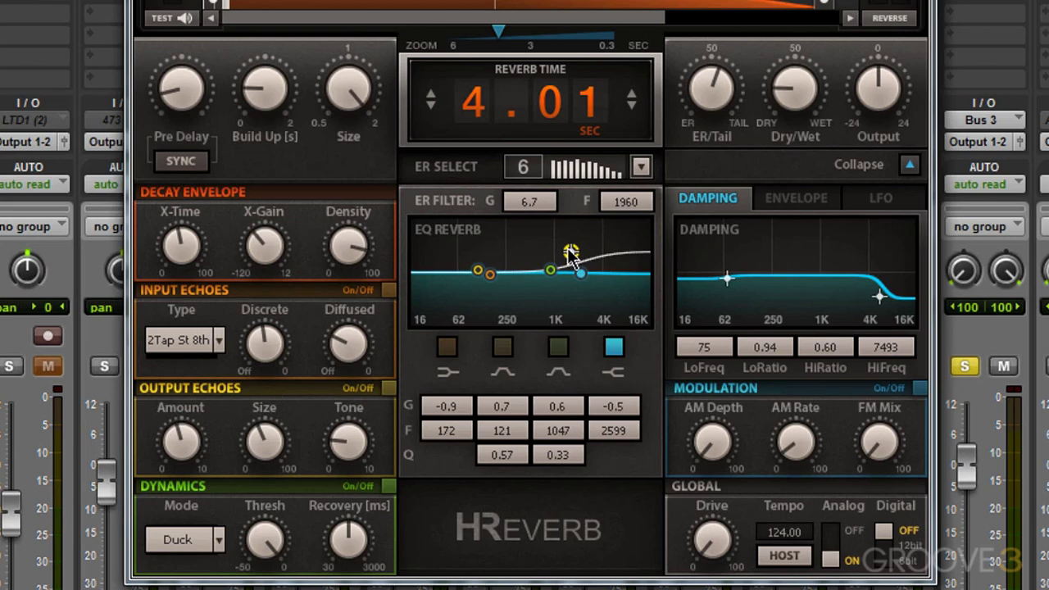
{"action": "left_click_drag", "start_coordinate": [571, 253], "coordinate": [549, 309]}
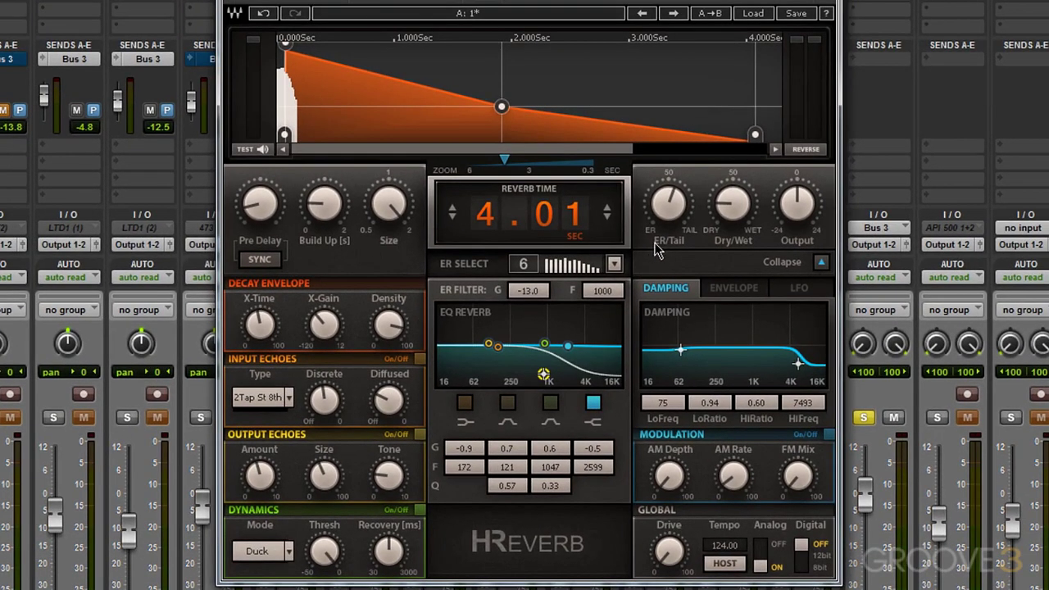
Raise the ER/Tail balance to 63.0 and move the ER filter cut to -14.1 dB at 2466 Hz.
{"action": "left_click", "coordinate": [663, 205]}
{"action": "left_click_drag", "start_coordinate": [663, 205], "coordinate": [663, 262]}
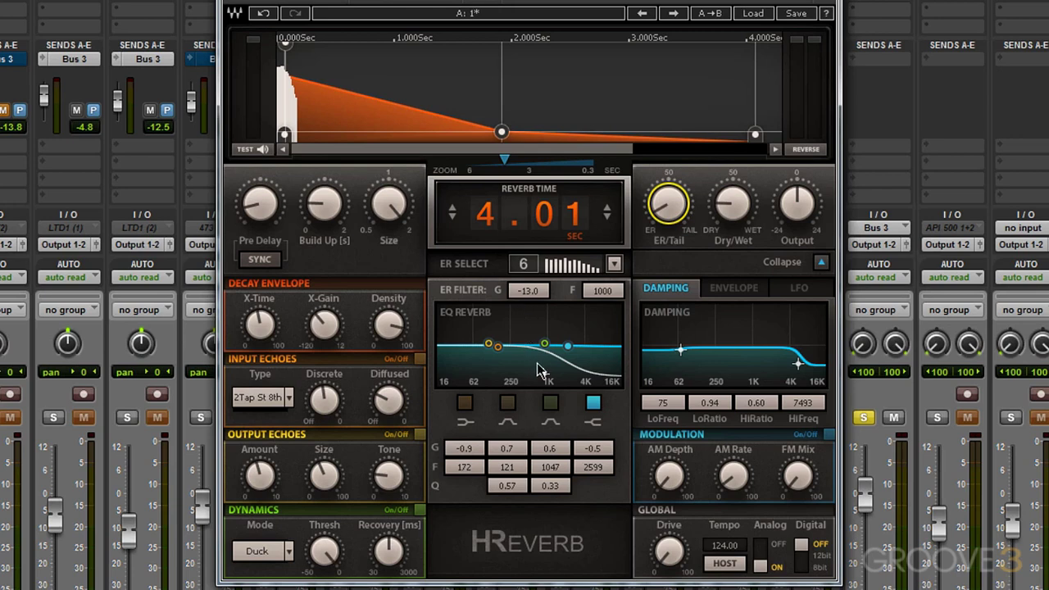
{"action": "left_click_drag", "start_coordinate": [544, 374], "coordinate": [557, 350]}
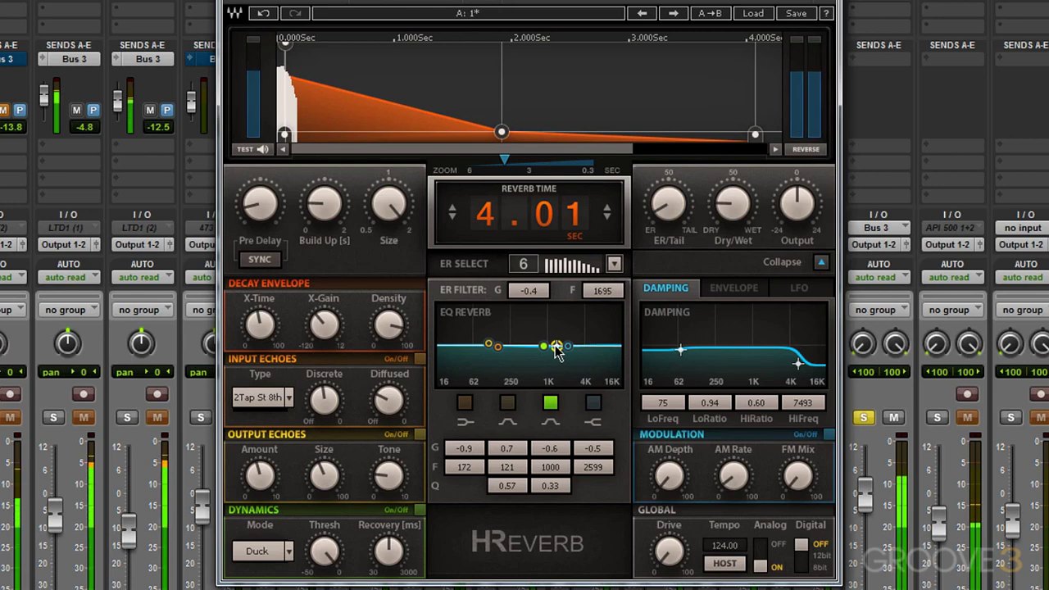
{"action": "left_click_drag", "start_coordinate": [556, 350], "coordinate": [543, 382]}
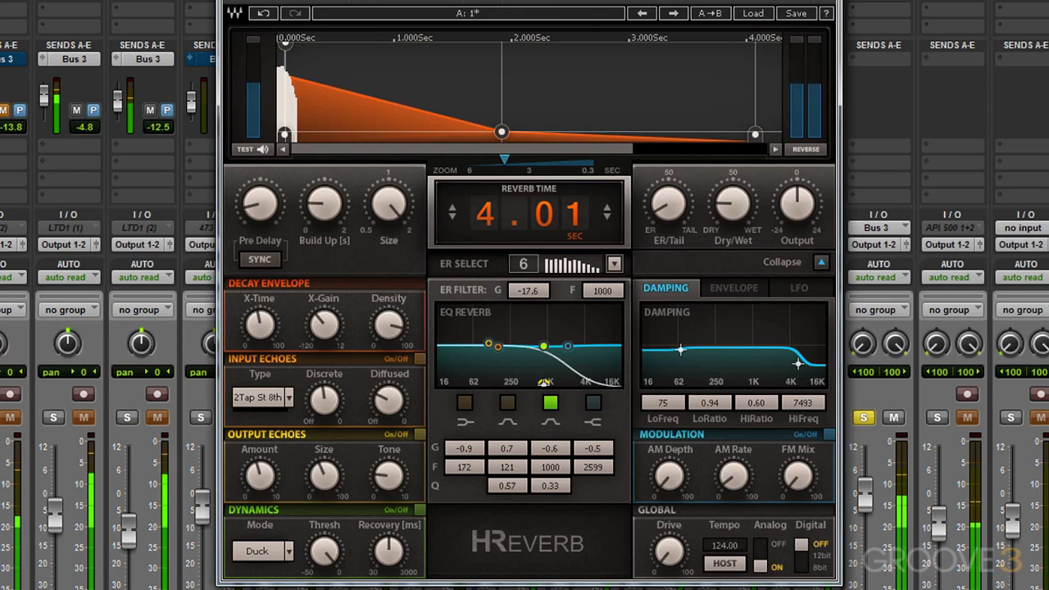
{"action": "mouse_move", "coordinate": [543, 383]}
{"action": "left_mouse_down"}
{"action": "mouse_move", "coordinate": [543, 317]}
{"action": "mouse_move", "coordinate": [545, 375]}
{"action": "left_mouse_up"}
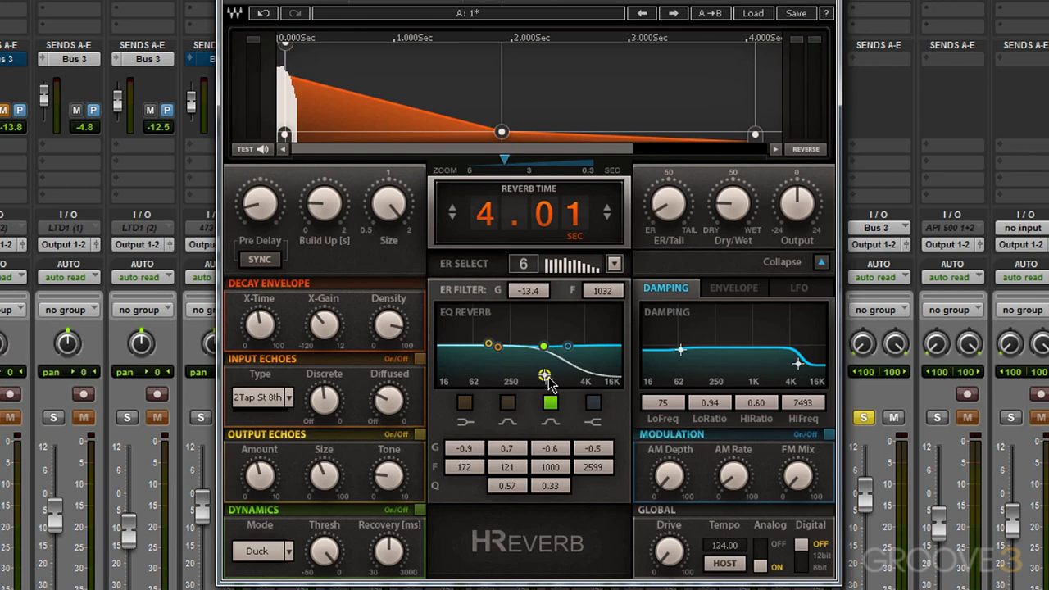
{"action": "left_click_drag", "start_coordinate": [545, 378], "coordinate": [568, 378]}
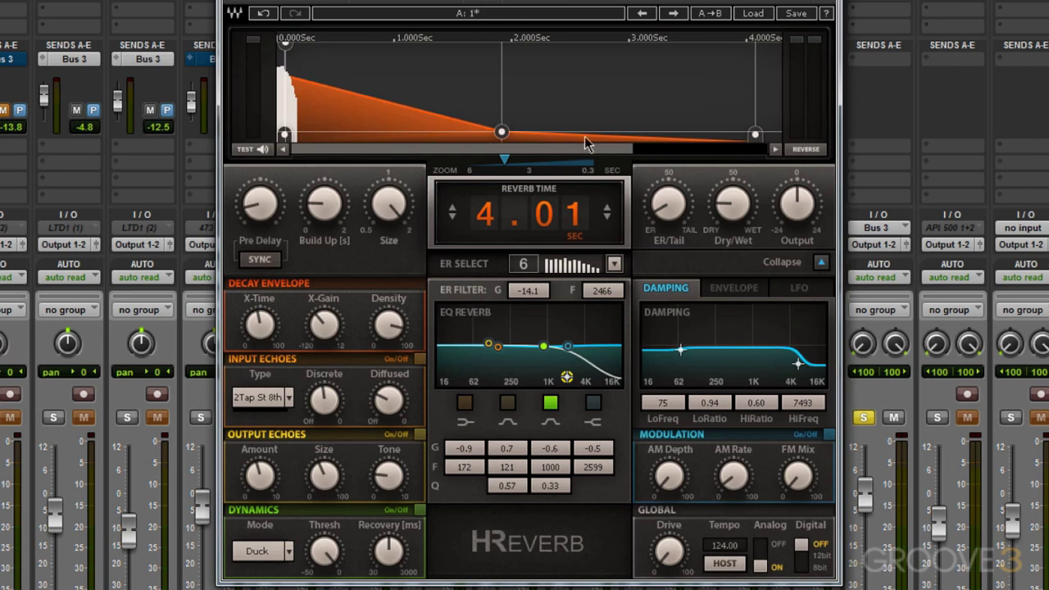
{"action": "left_click_drag", "start_coordinate": [679, 197], "coordinate": [678, 171]}
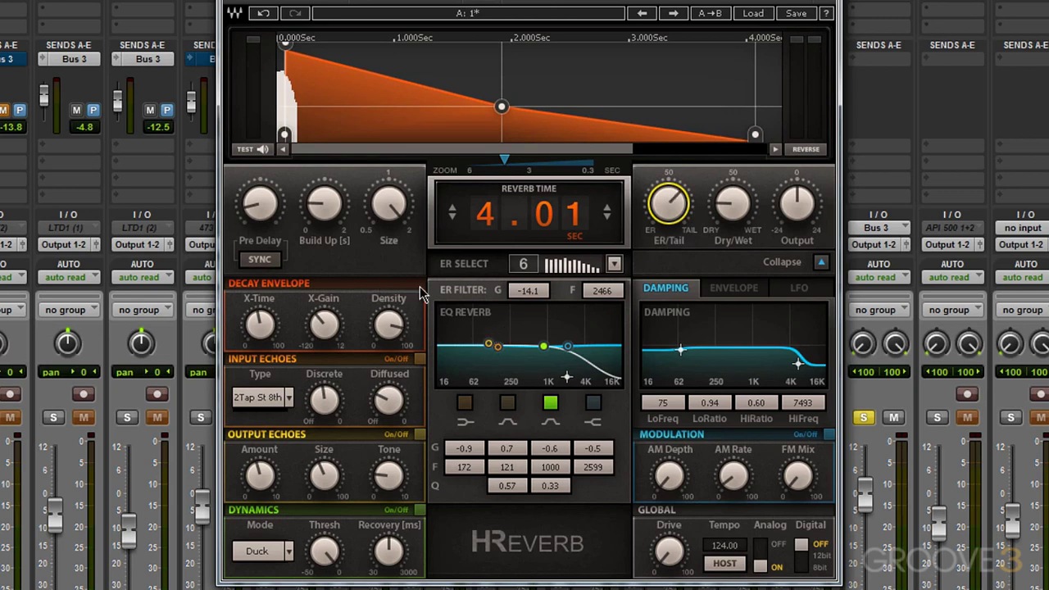
Enable the low-shelf, second and high-shelf Reverb EQ bands.
{"action": "left_click", "coordinate": [480, 421]}
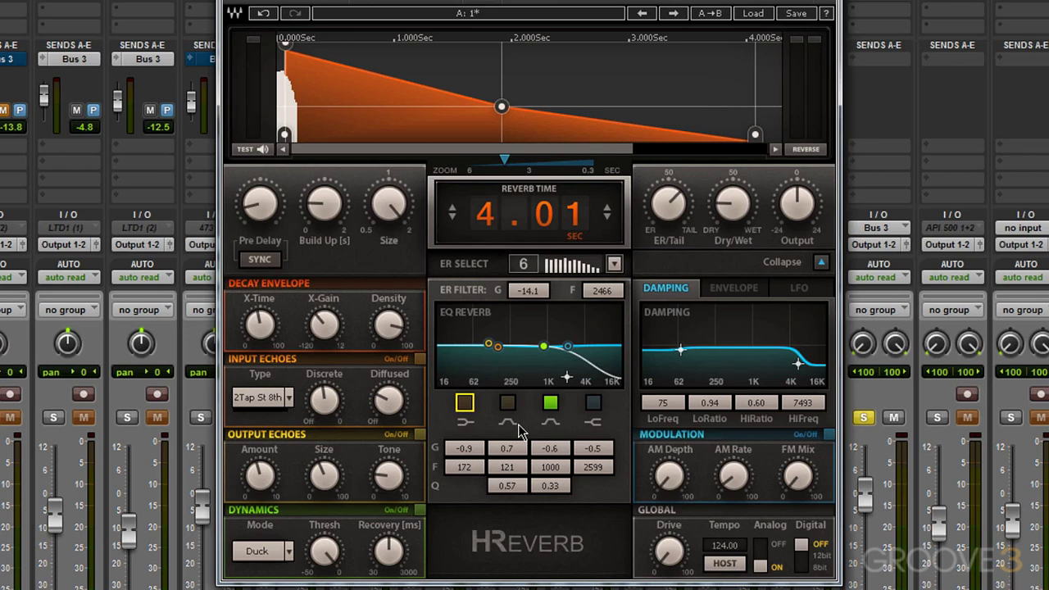
{"action": "left_click", "coordinate": [463, 406]}
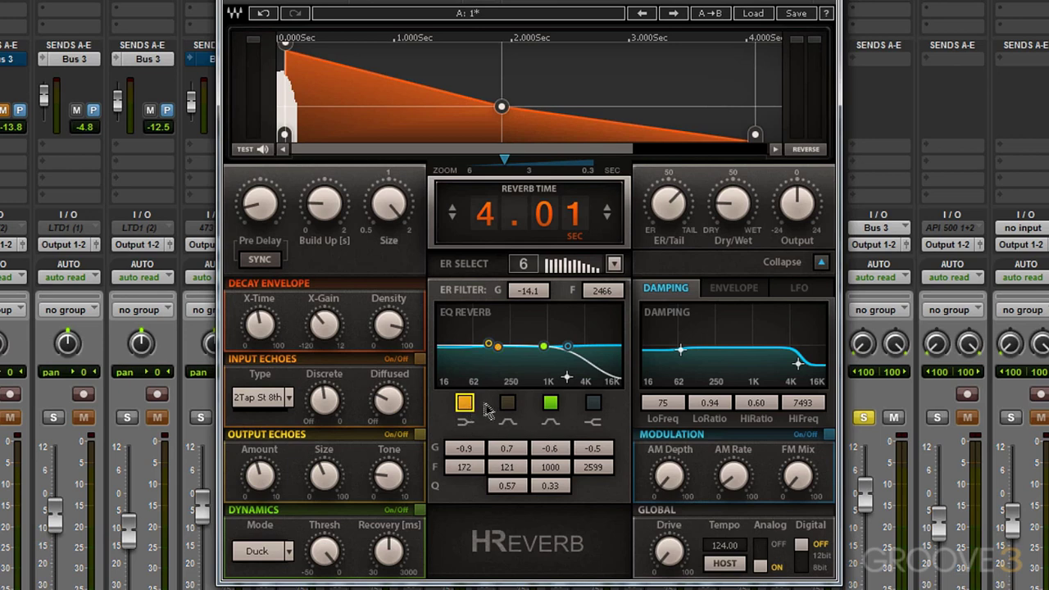
{"action": "left_click", "coordinate": [508, 405]}
{"action": "left_click", "coordinate": [592, 404]}
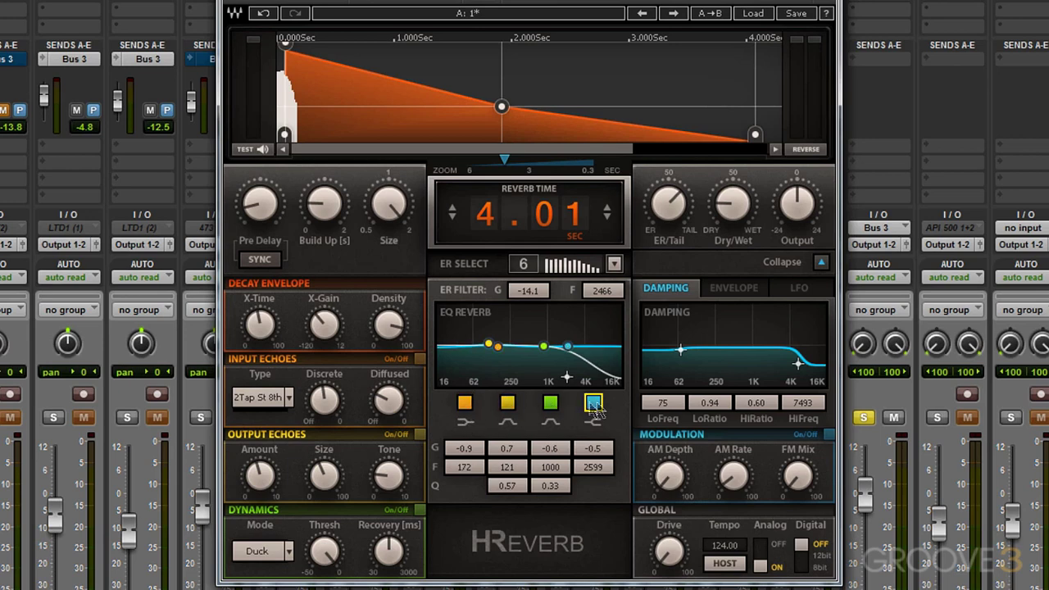
Disable the high-shelf, low-shelf, second and third Reverb EQ bands.
{"action": "left_click", "coordinate": [593, 407]}
{"action": "left_click", "coordinate": [473, 409]}
{"action": "left_click", "coordinate": [507, 404]}
{"action": "left_click", "coordinate": [550, 404]}
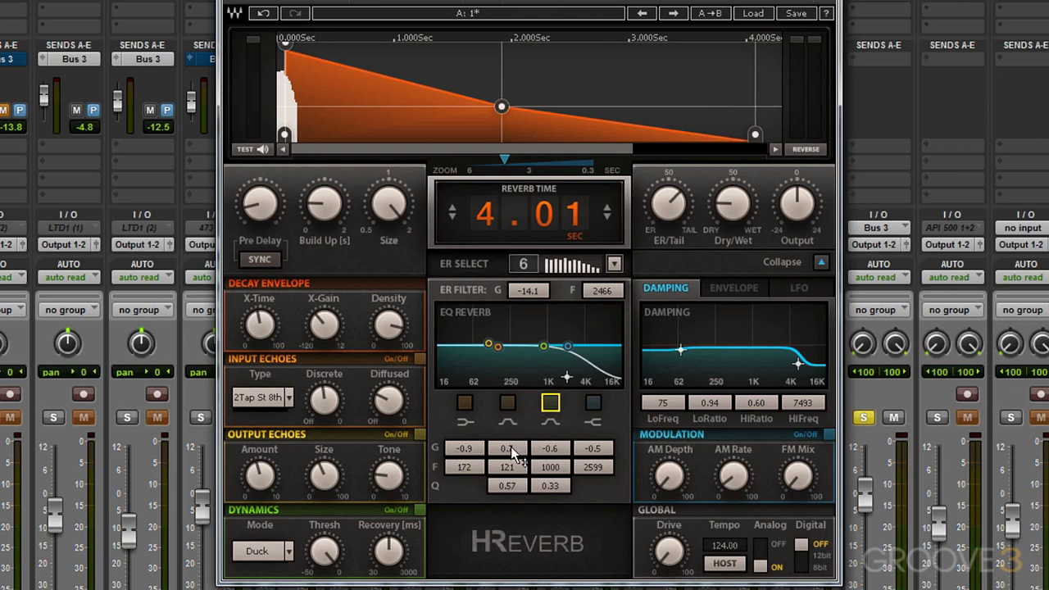
Give band 2 3.8 dB at 128 Hz, Q 0.46, leave it off, and enable band 4.
{"action": "left_click_drag", "start_coordinate": [510, 448], "coordinate": [507, 490]}
{"action": "left_click", "coordinate": [511, 486]}
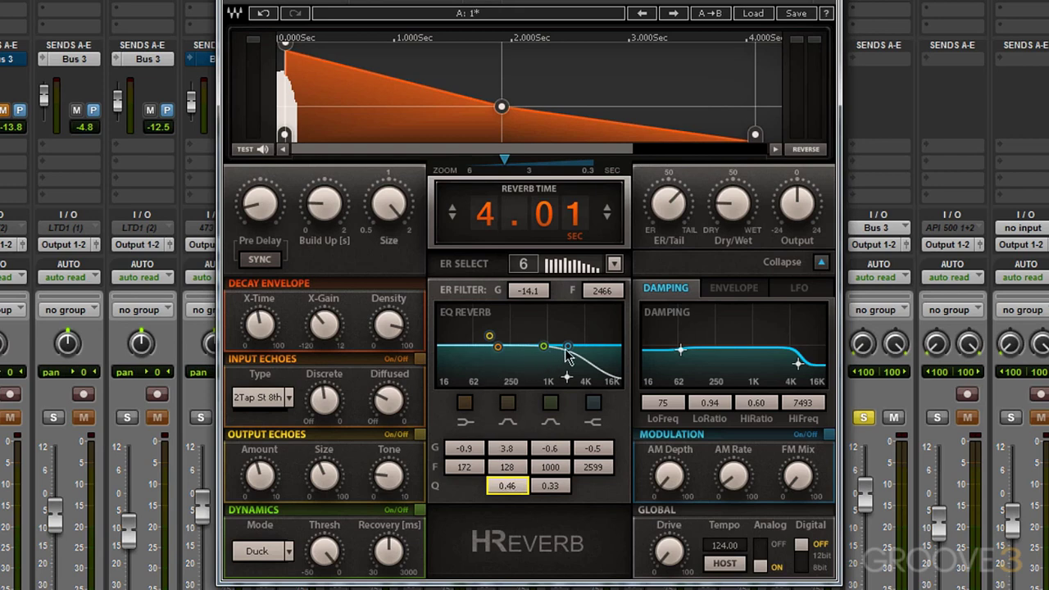
{"action": "left_click", "coordinate": [464, 406]}
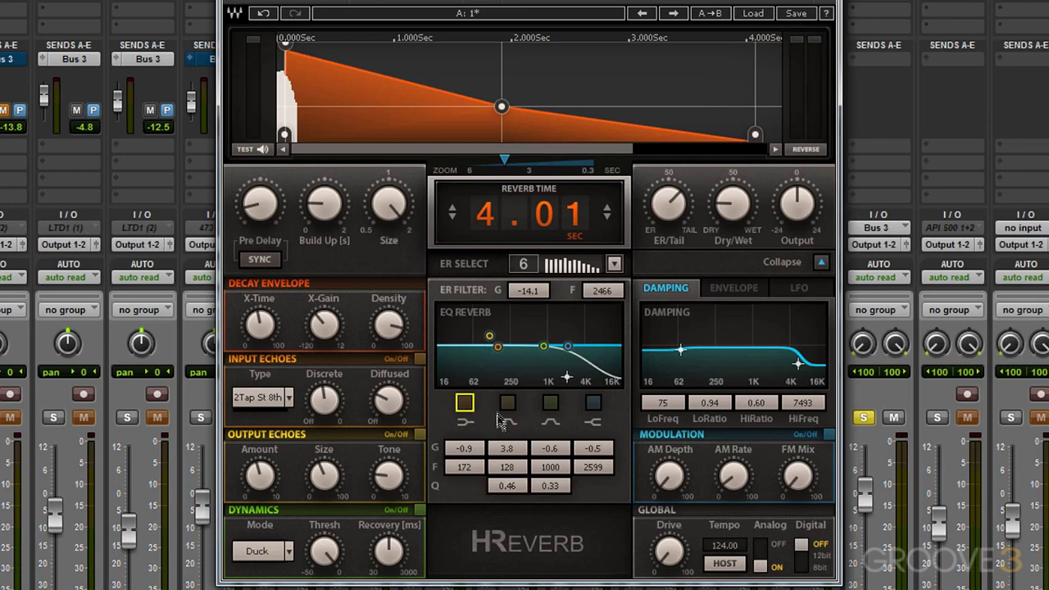
{"action": "left_click", "coordinate": [507, 403]}
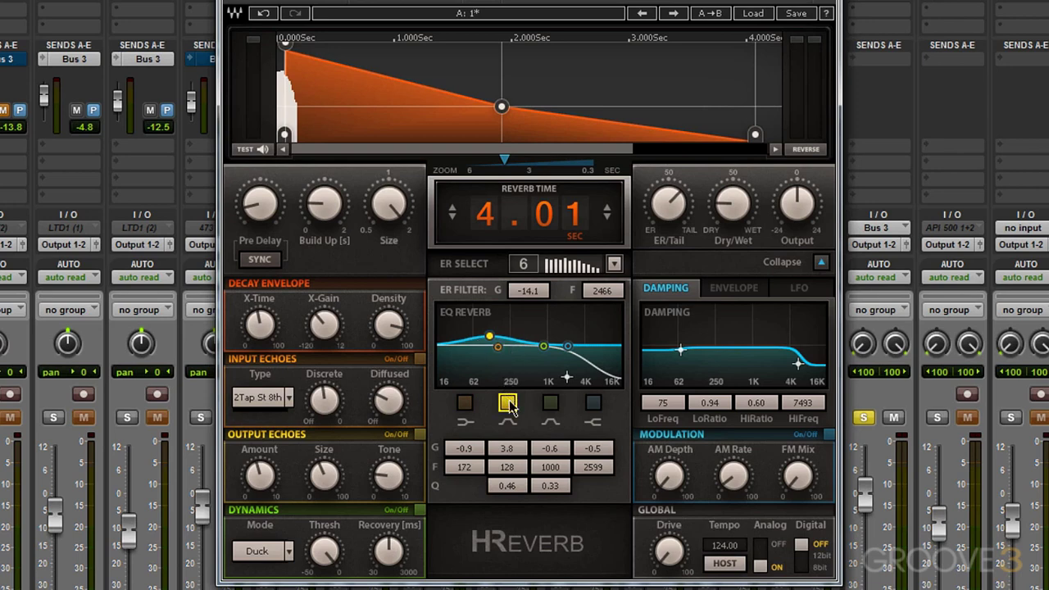
{"action": "left_click", "coordinate": [509, 405]}
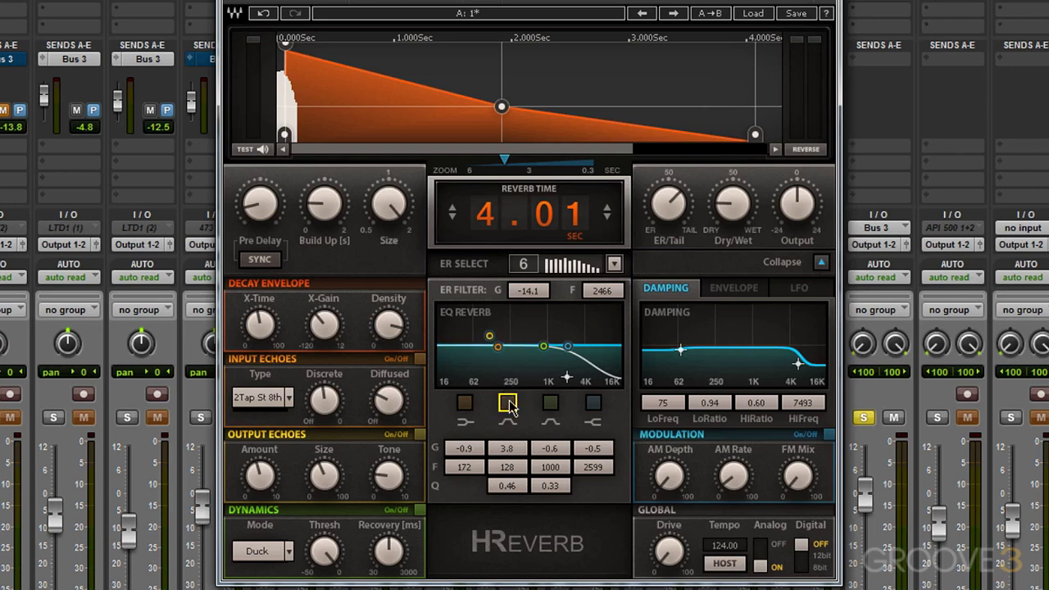
{"action": "left_click", "coordinate": [593, 403]}
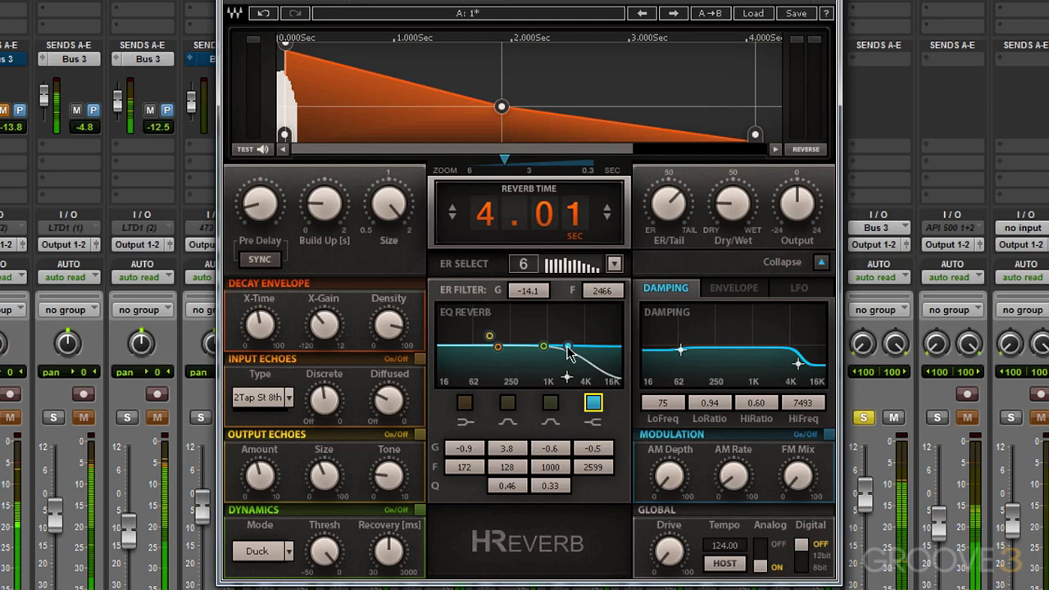
Cut the high shelf to -10.4 dB at 2252 Hz, then enable a 5.0 dB bell at 118 Hz, Q 0.74.
{"action": "left_click_drag", "start_coordinate": [568, 347], "coordinate": [565, 372]}
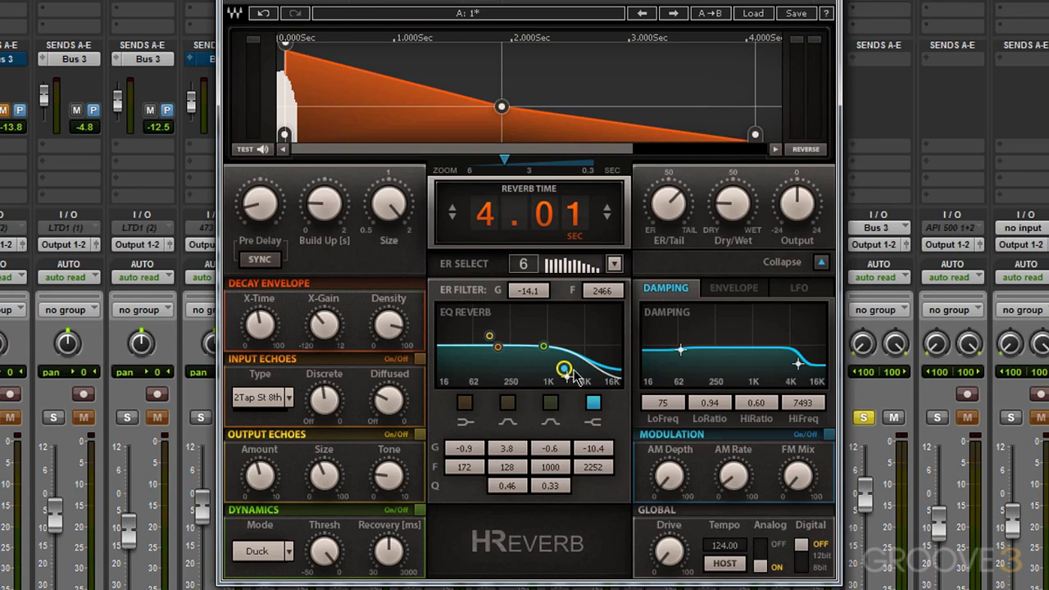
{"action": "left_click", "coordinate": [506, 405]}
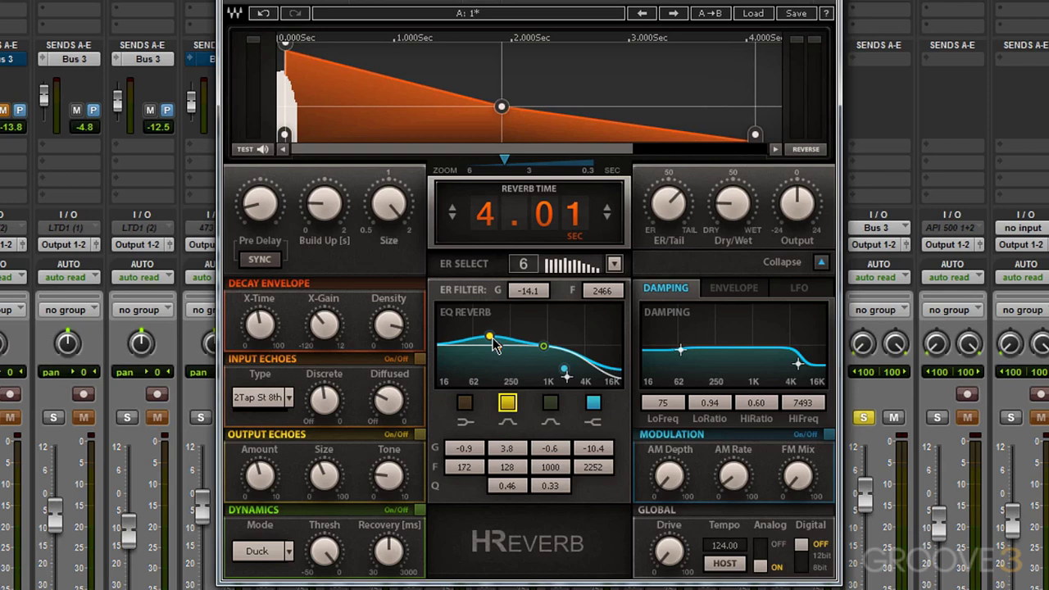
{"action": "mouse_move", "coordinate": [494, 344]}
{"action": "left_mouse_down"}
{"action": "mouse_move", "coordinate": [497, 328]}
{"action": "mouse_move", "coordinate": [489, 343]}
{"action": "mouse_move", "coordinate": [487, 332]}
{"action": "left_mouse_up"}
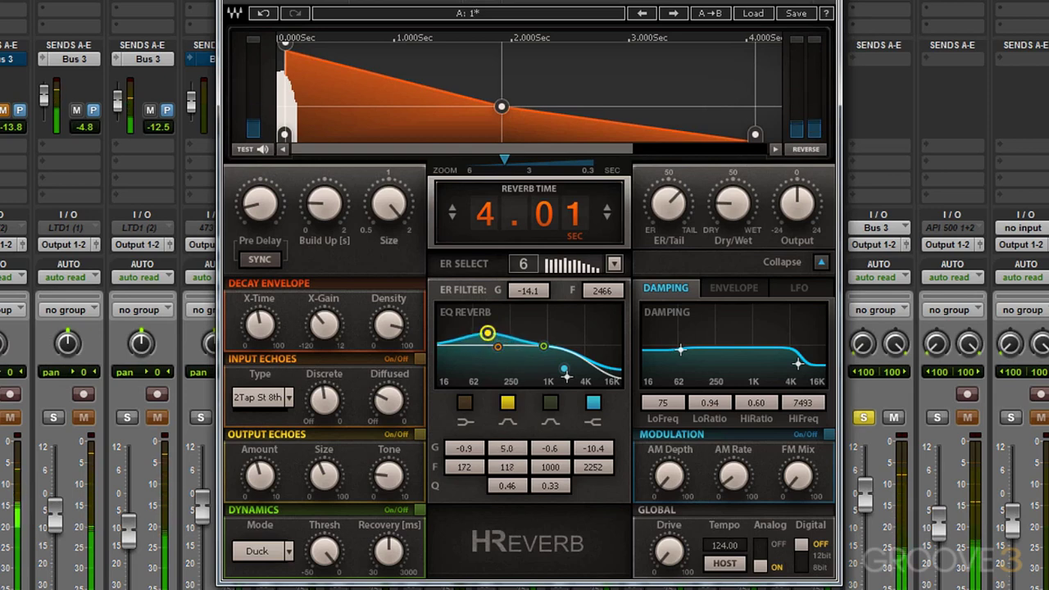
{"action": "left_click_drag", "start_coordinate": [508, 486], "coordinate": [508, 452]}
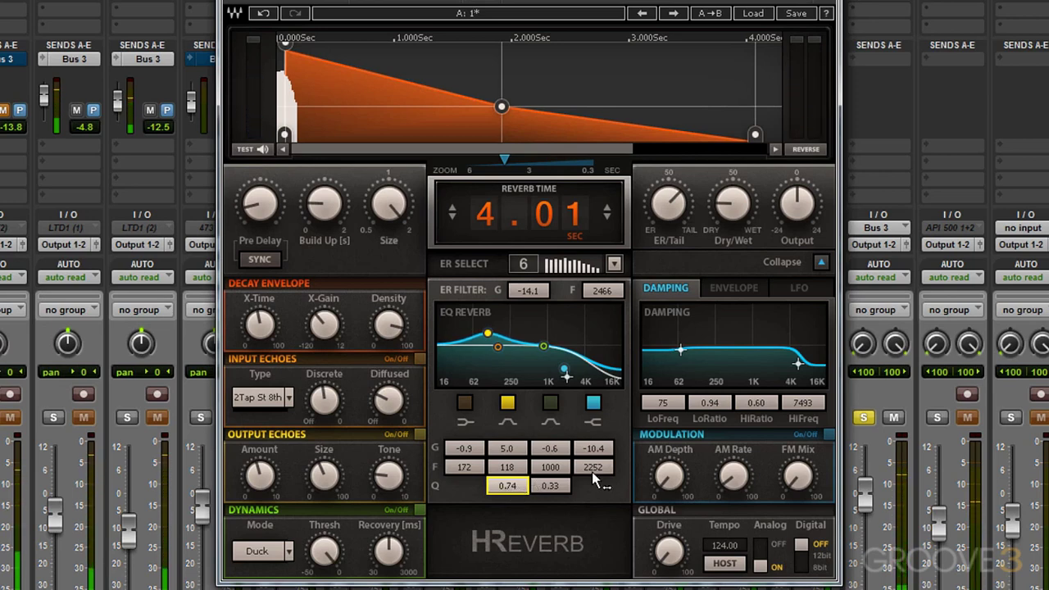
{"action": "left_click", "coordinate": [508, 407]}
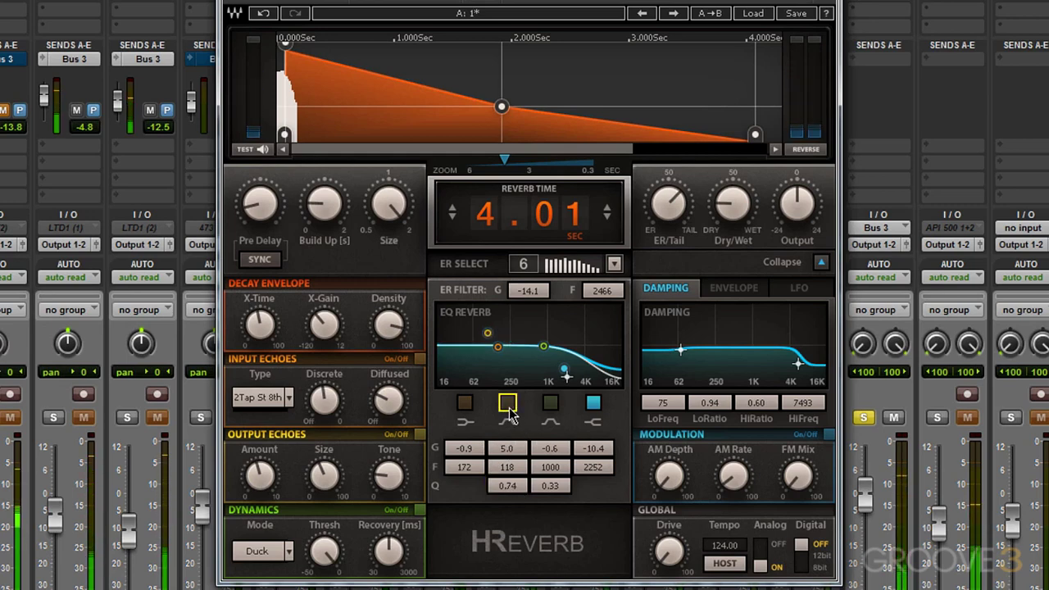
{"action": "left_click", "coordinate": [508, 406]}
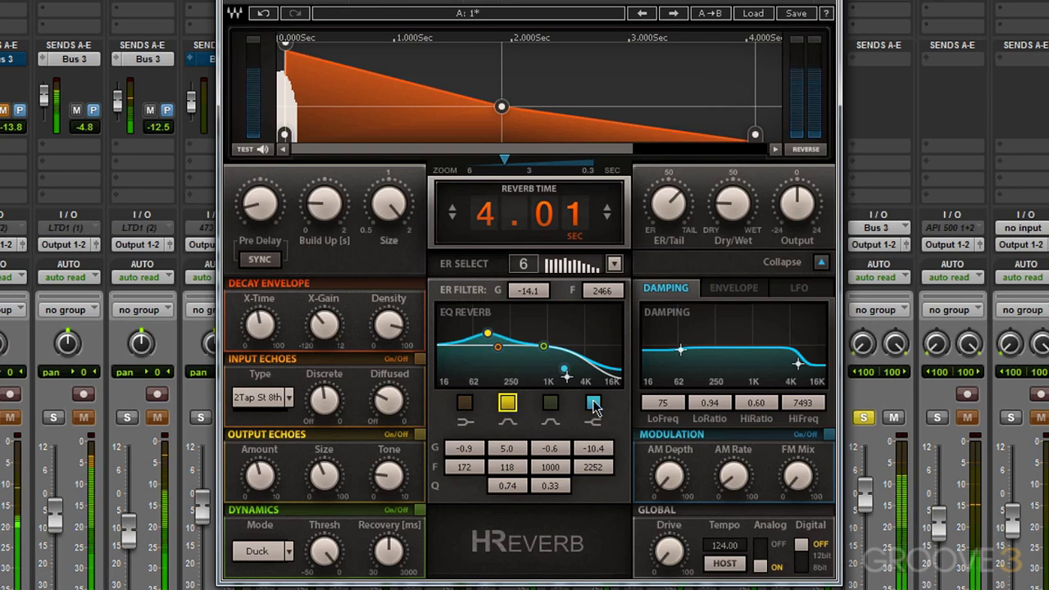
{"action": "left_click", "coordinate": [592, 405]}
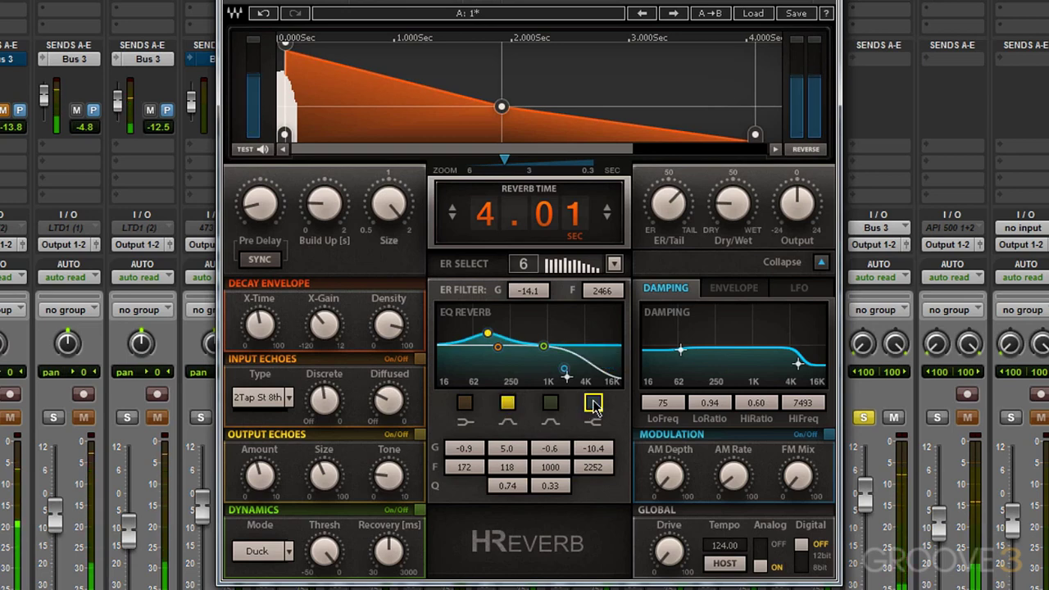
{"action": "left_click", "coordinate": [593, 404]}
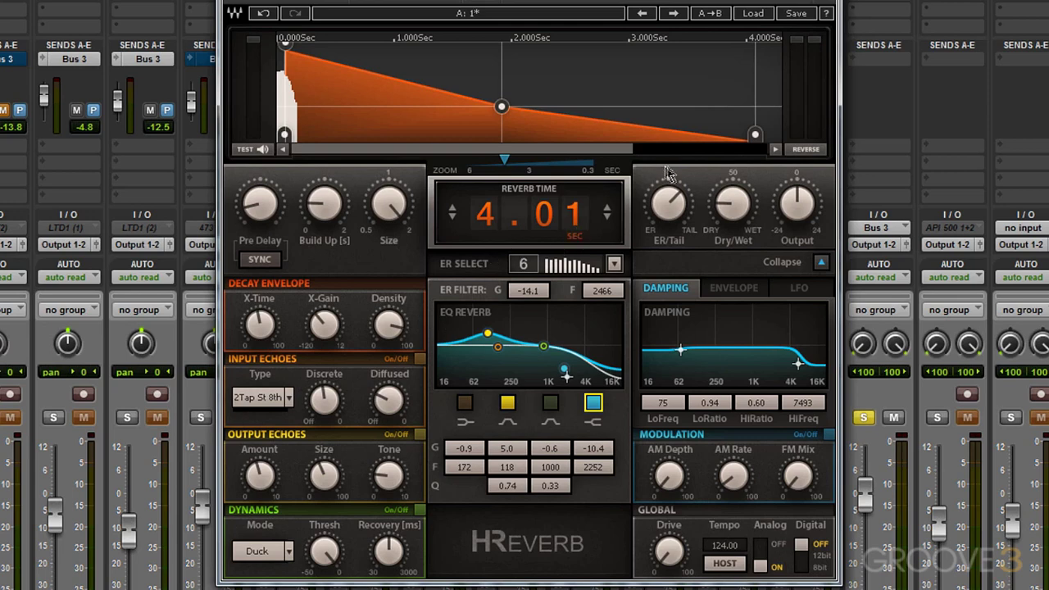
{"action": "mouse_move", "coordinate": [332, 344]}
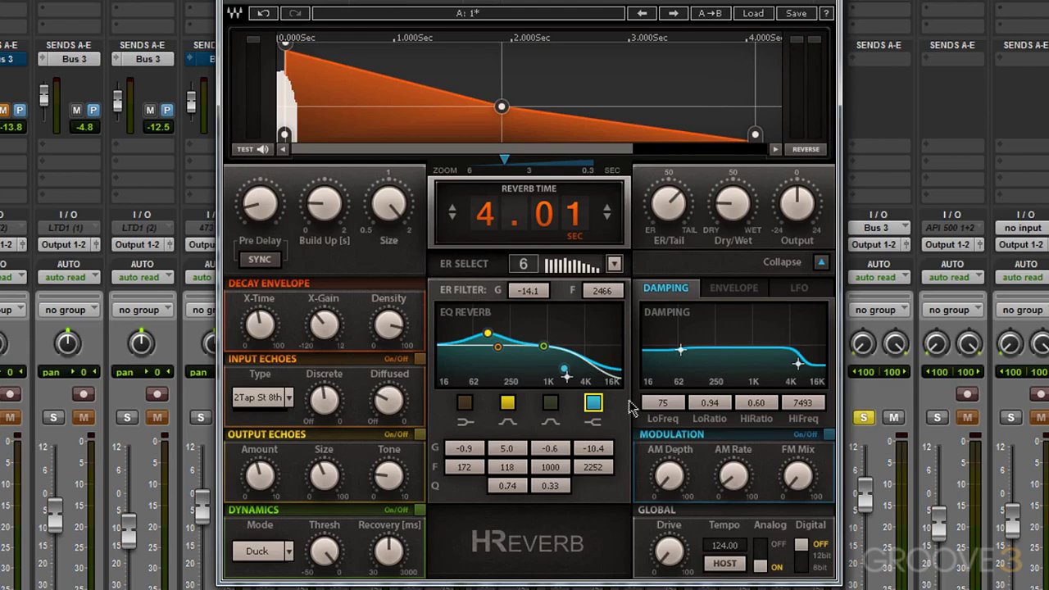